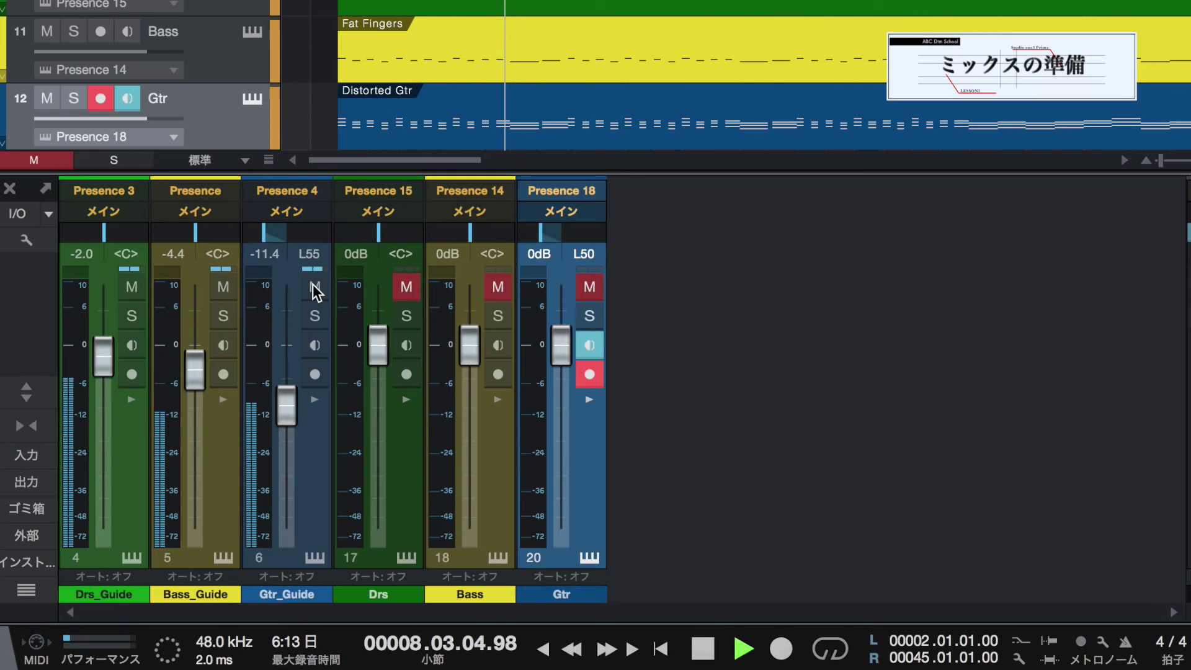
Lower the Gtr channel's volume to -9.1 dB and play the song to check its balance.
key("space")
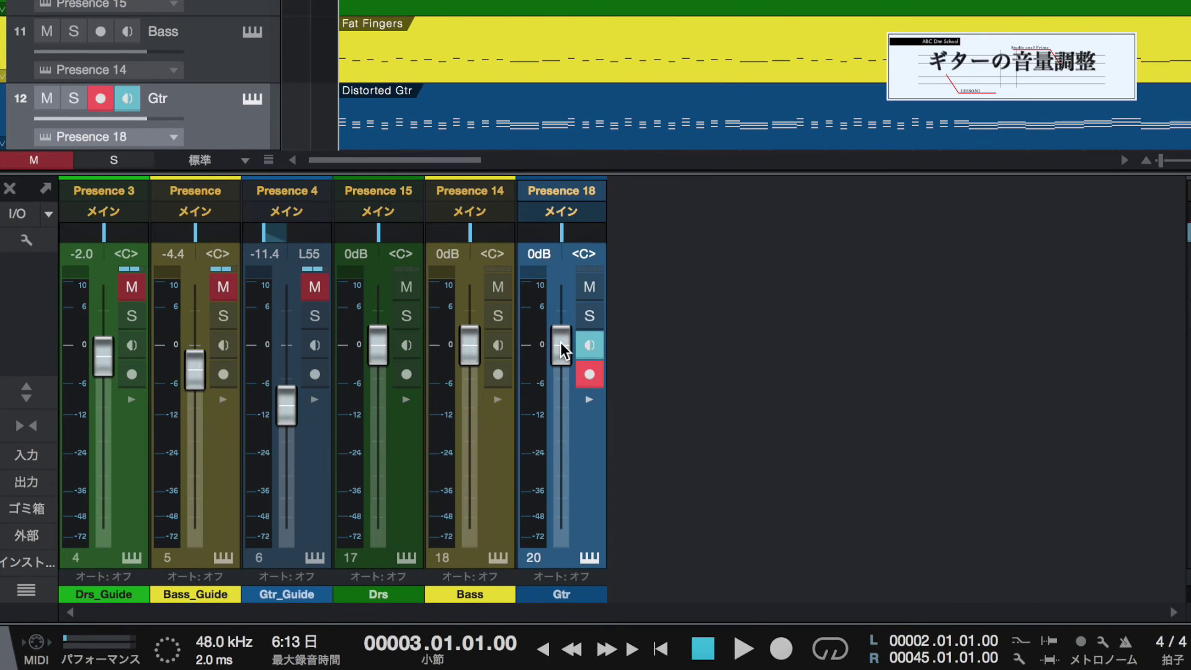
left_click_drag(561, 342, 571, 390)
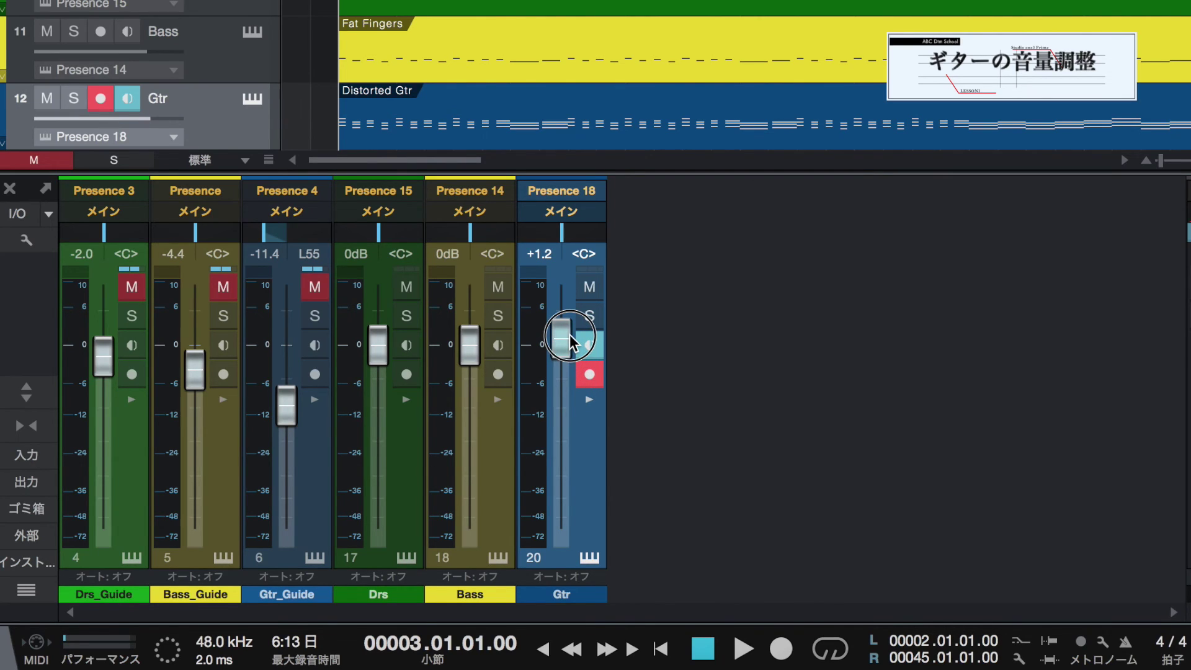
left_click_drag(570, 334, 568, 388)
key("space")
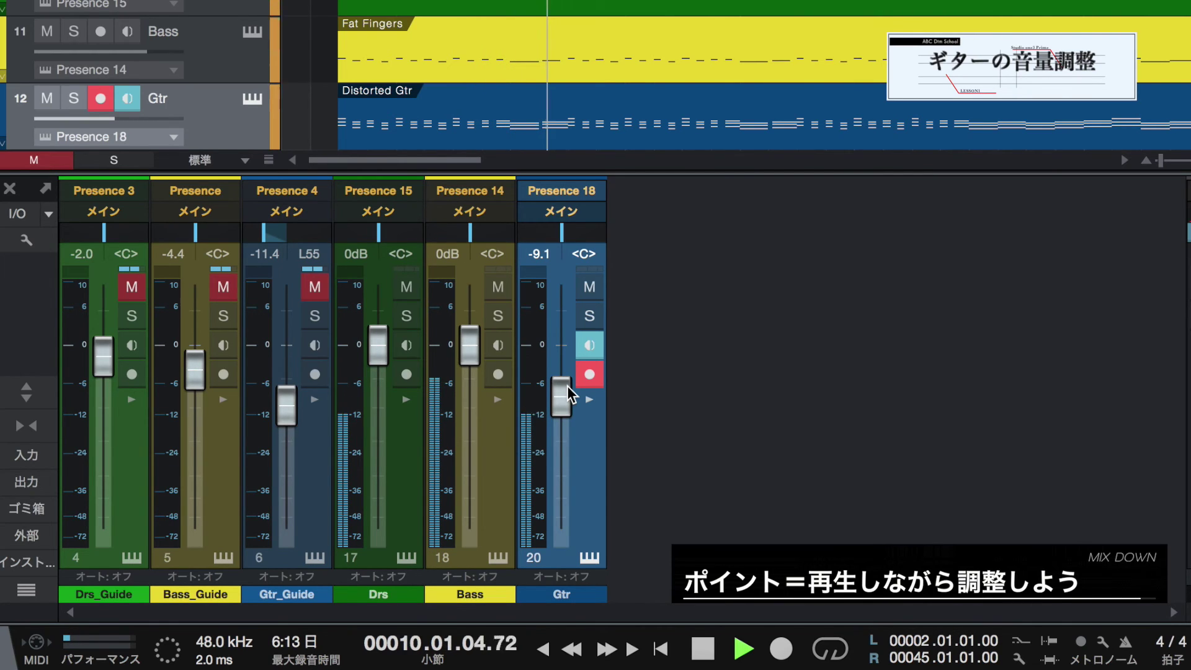
key("space")
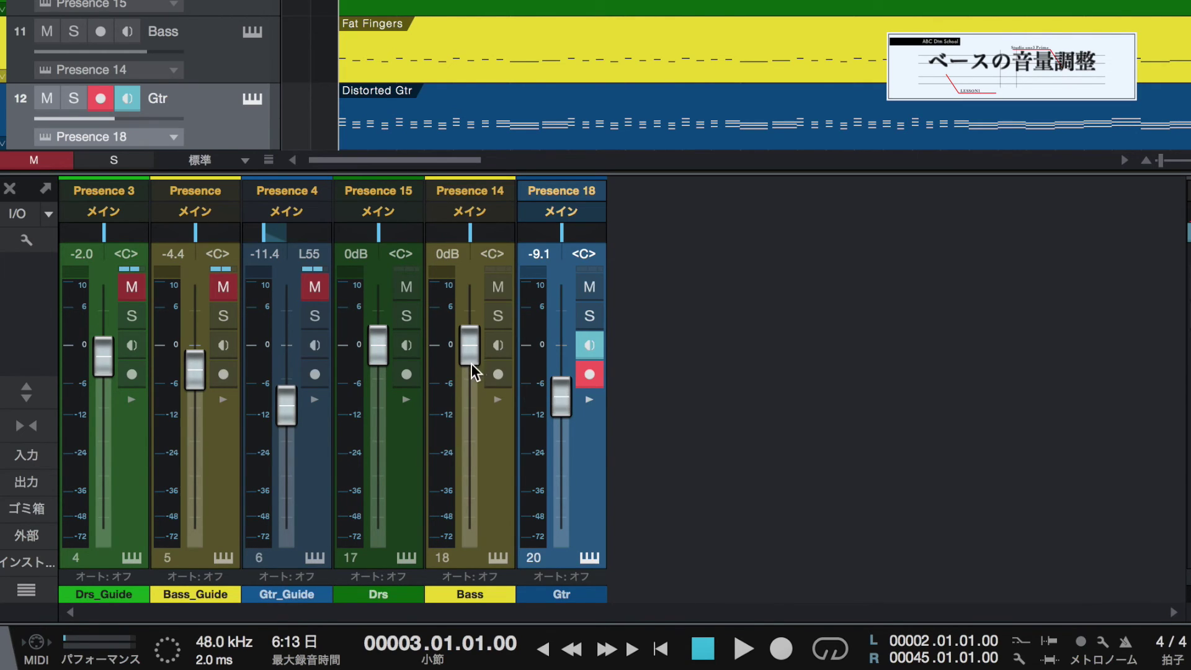
Lower the Bass channel's volume to -2.4 dB while the song plays.
key("space")
mouse_move(469, 349)
left_mouse_down()
mouse_move(471, 374)
mouse_move(471, 363)
left_mouse_up()
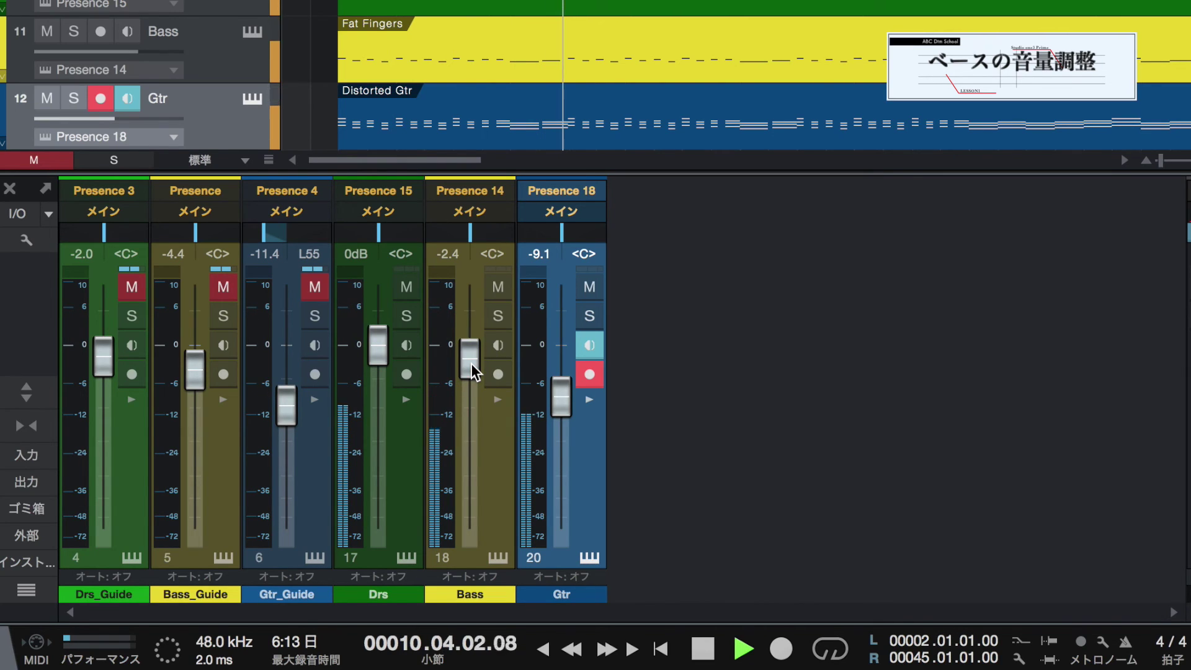
key("space")
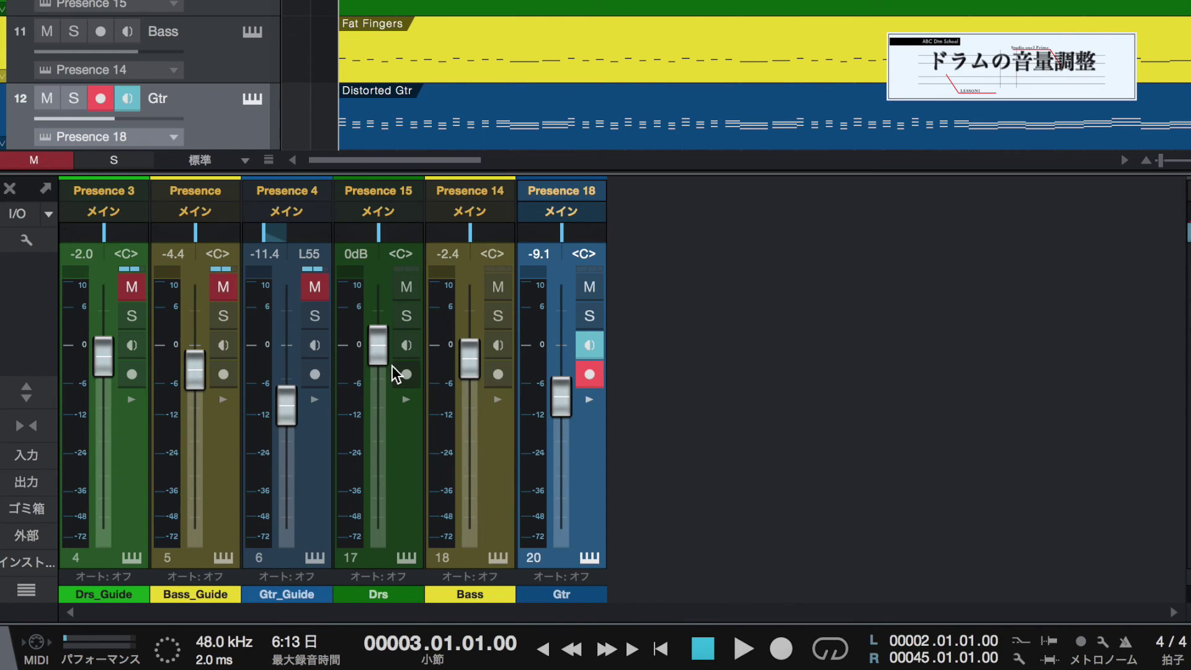
During playback, raise the Drs channel's volume to +1.5 dB and fine-tune the Bass channel to -2.8 dB.
key("space")
left_click_drag(381, 354, 378, 341)
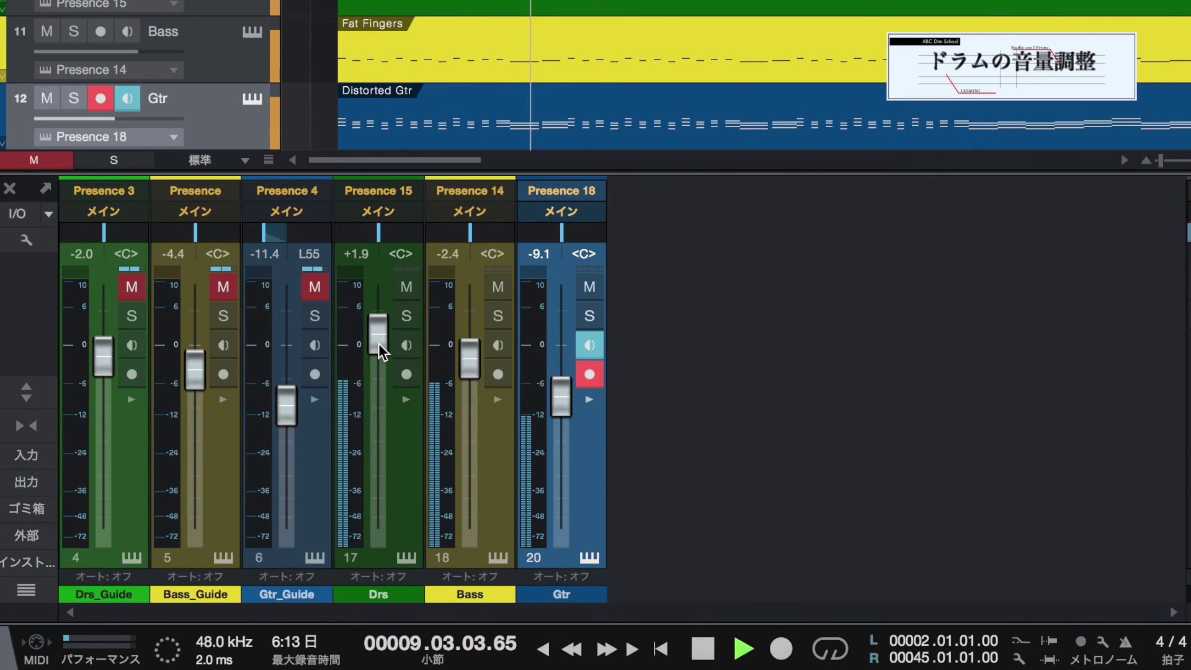
left_click_drag(379, 341, 379, 341)
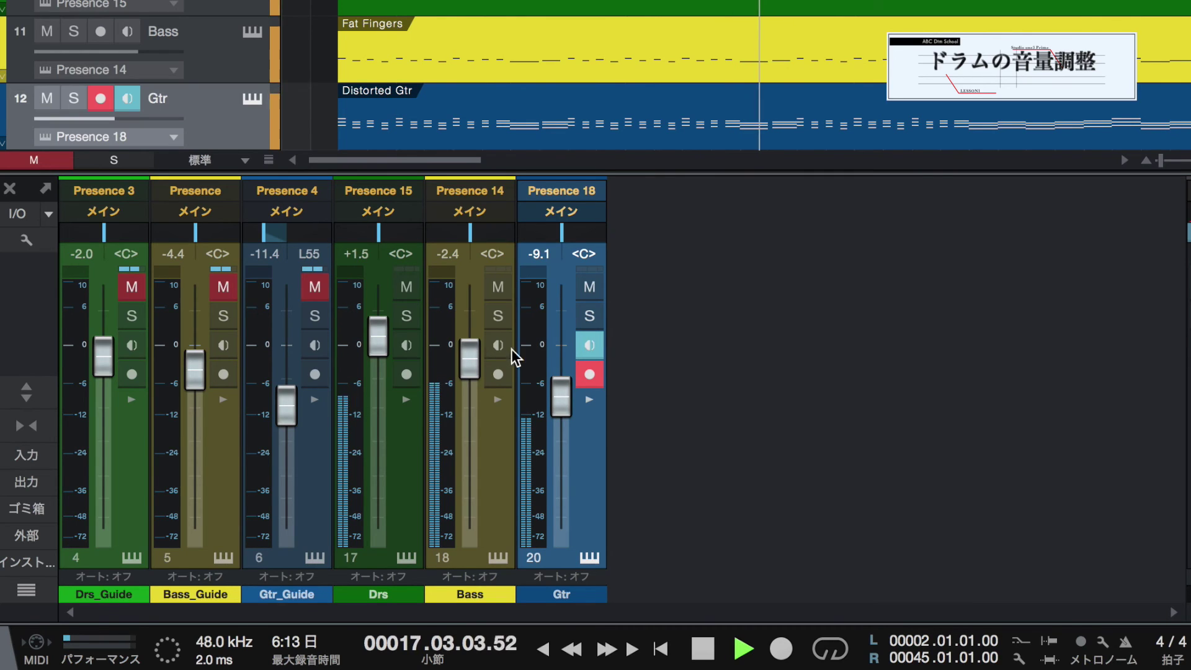
left_click_drag(475, 354, 472, 359)
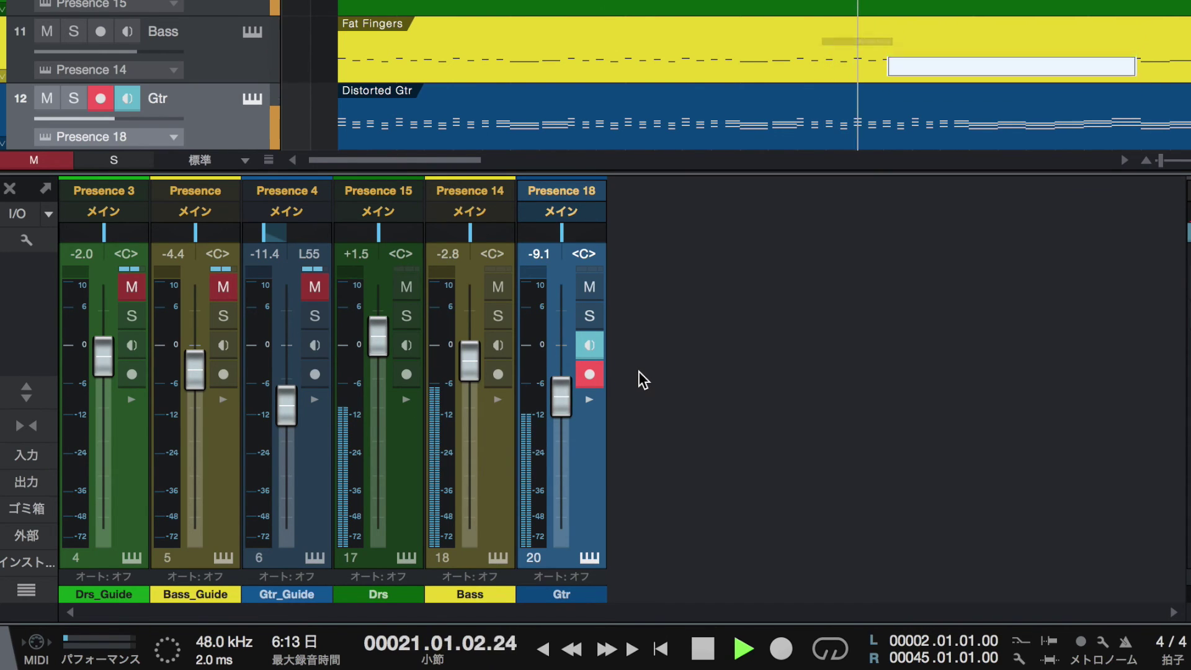
key("space")
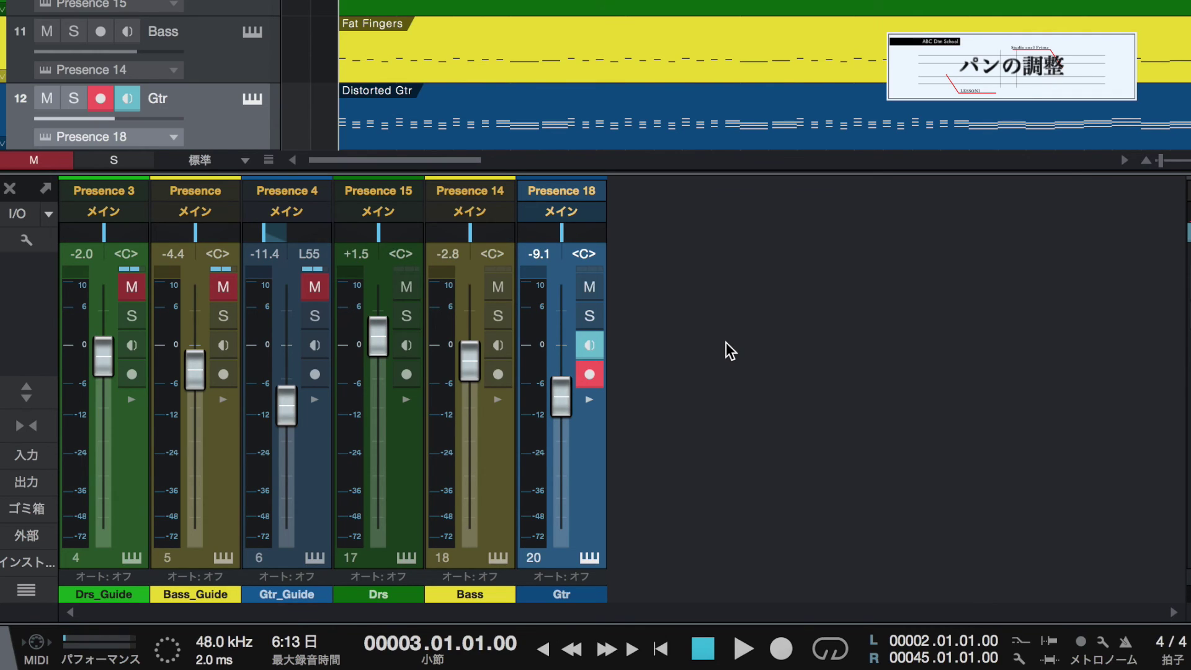
Listen to the mix with the guitar centred, then pan the Gtr channel to R5 and listen again.
key("space")
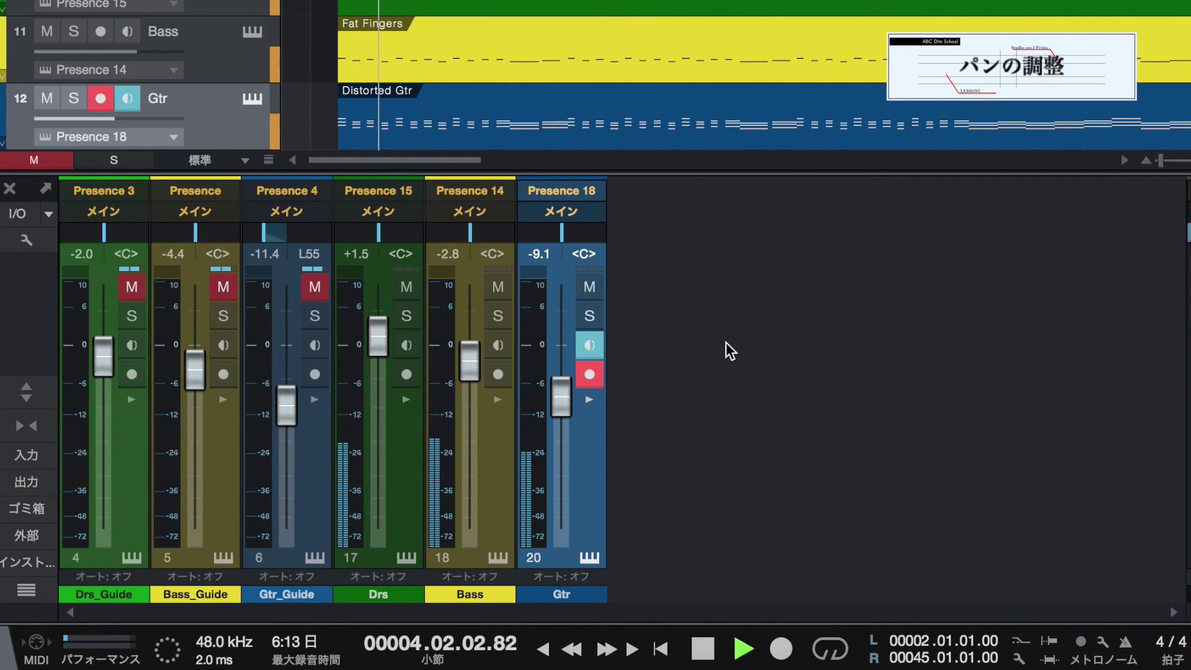
key("space")
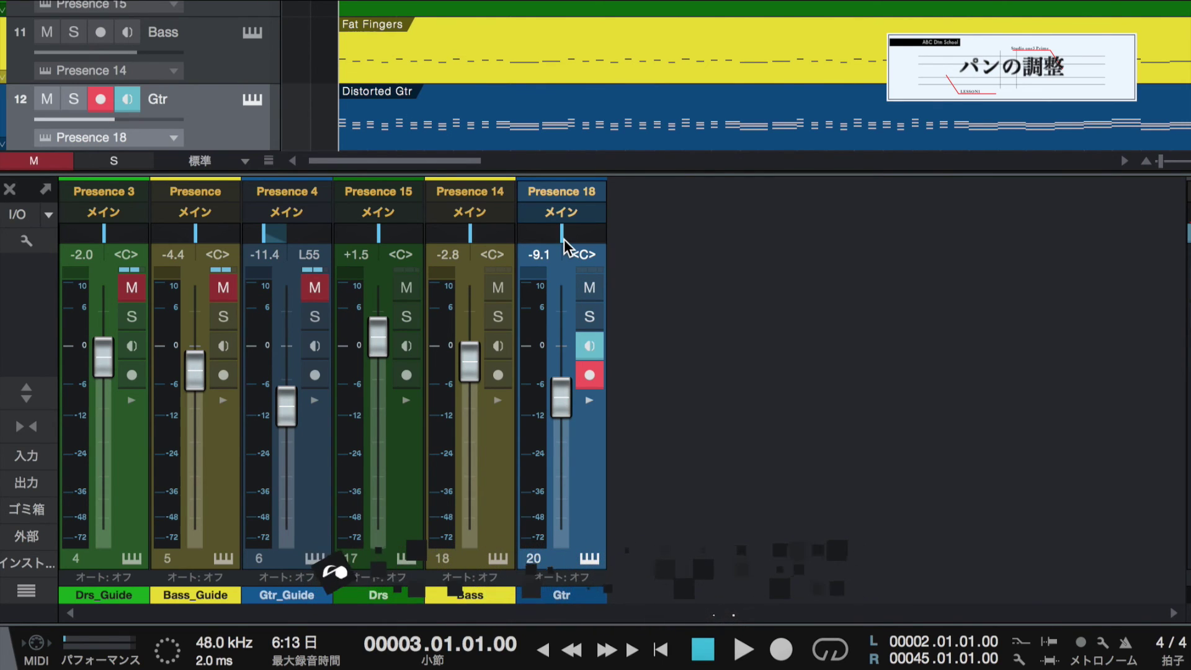
mouse_move(563, 239)
left_mouse_down()
mouse_move(544, 237)
mouse_move(608, 271)
mouse_move(518, 254)
mouse_move(609, 266)
mouse_move(565, 255)
left_mouse_up()
key("space")
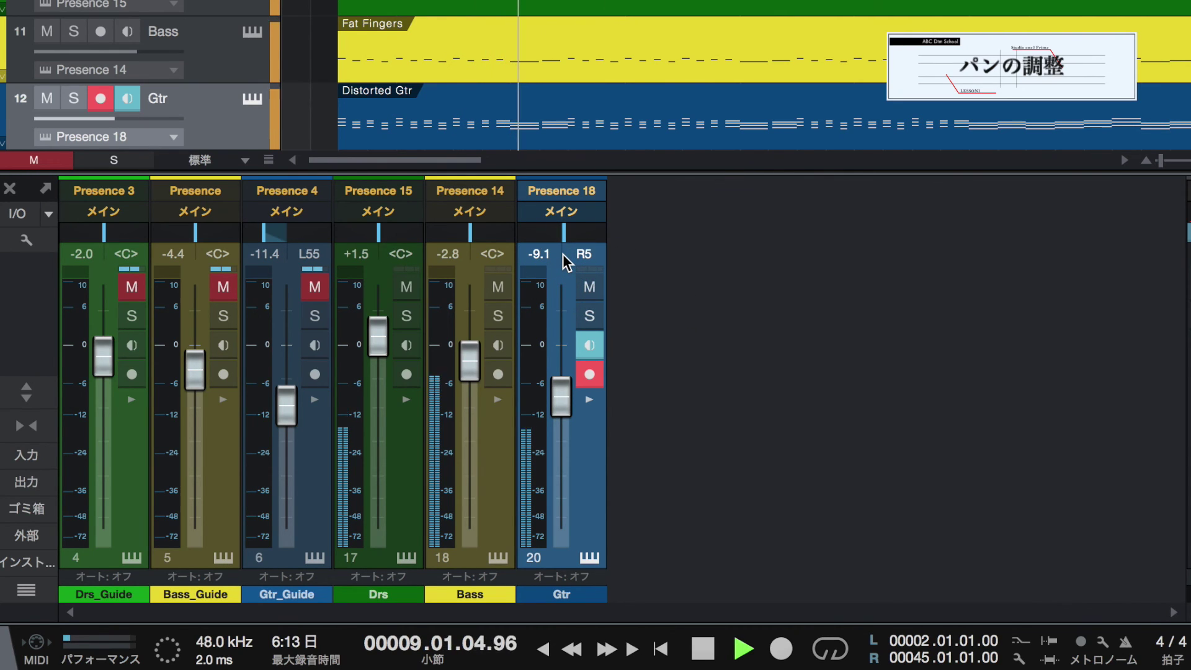
key("space")
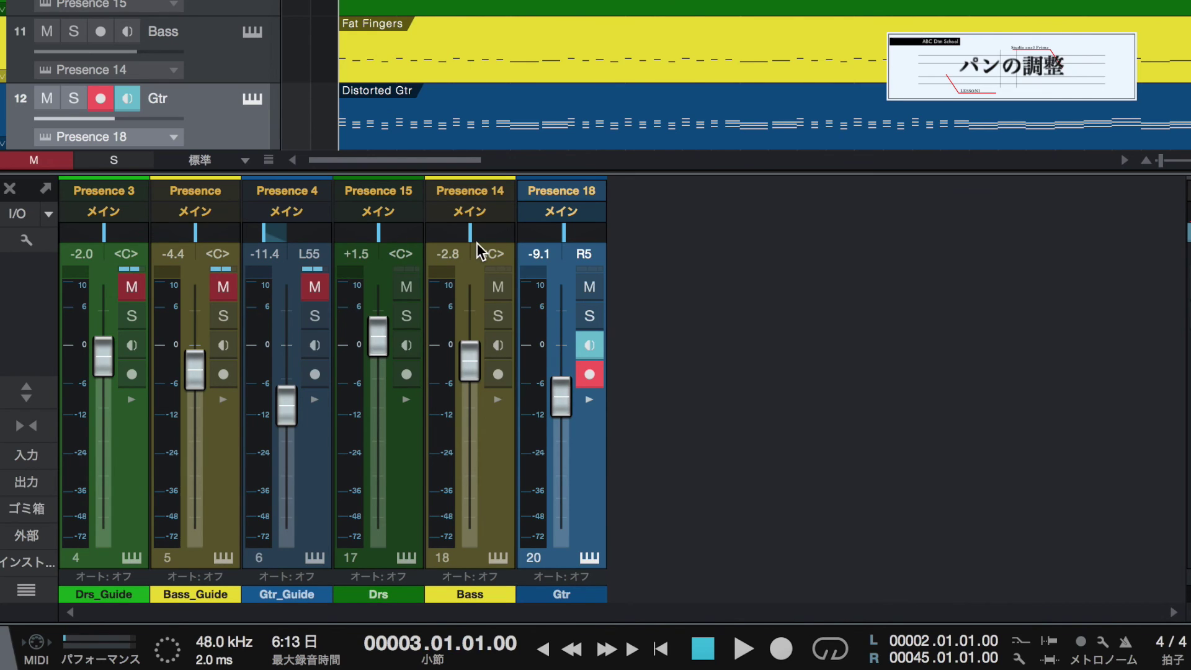
Pan the Gtr channel almost fully left to L97 while the song plays.
key("space")
left_click_drag(563, 236, 519, 259)
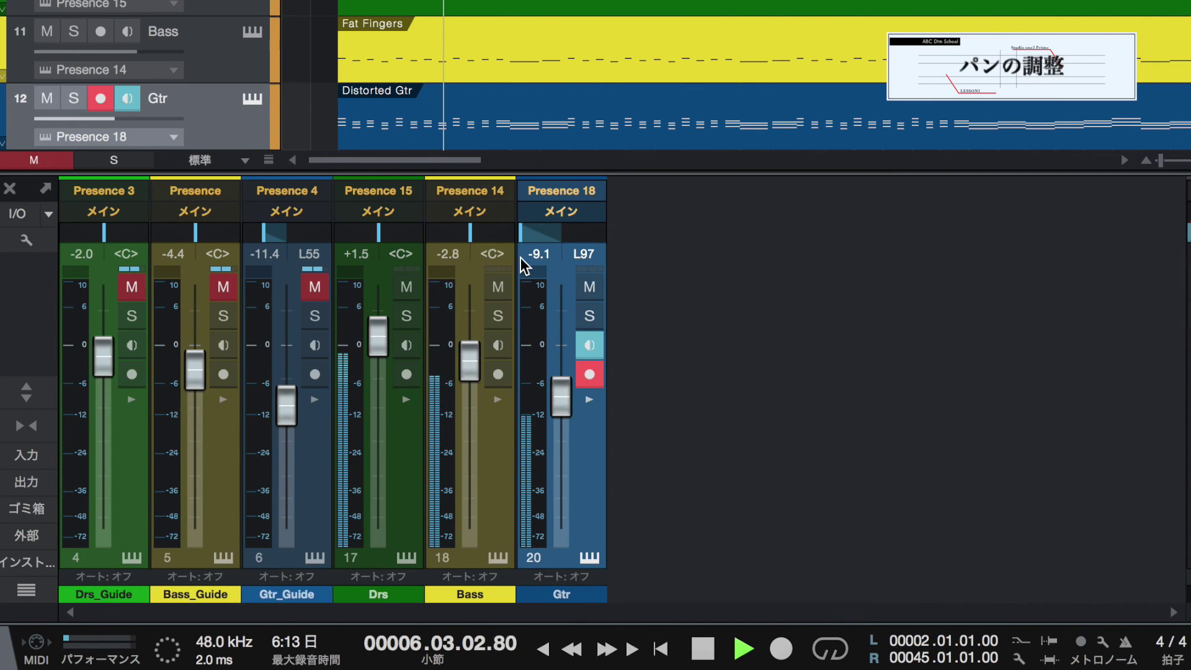
key("space")
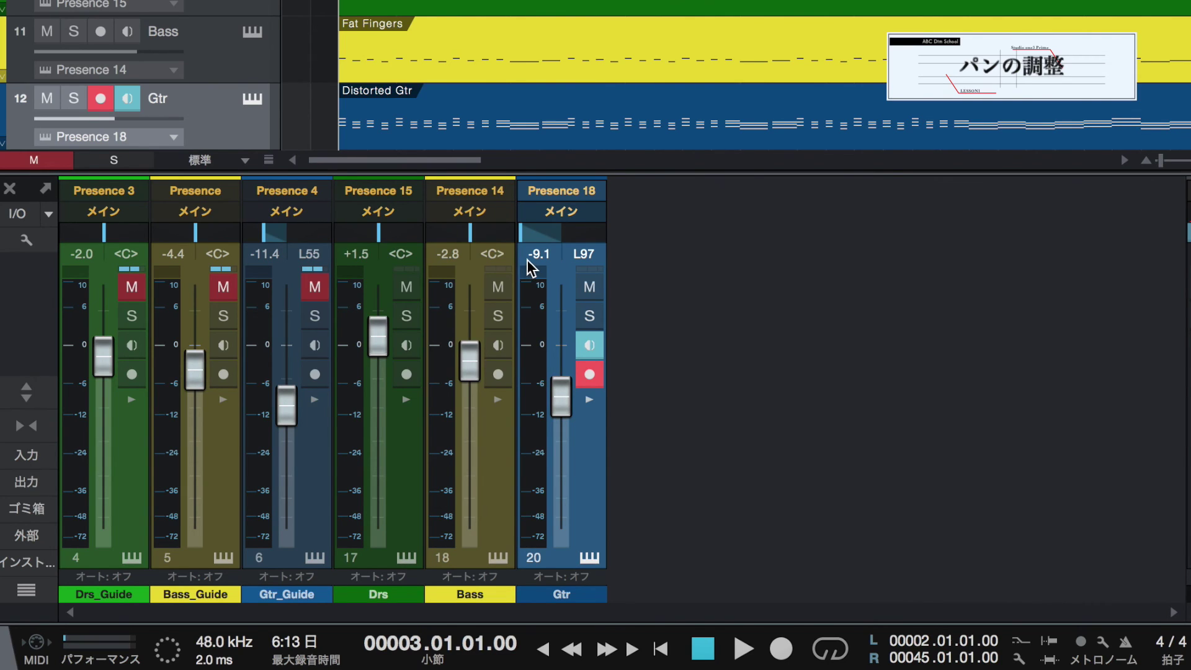
Set the Gtr channel's pan to L50 while listening to the song.
key("space")
left_click_drag(522, 239, 542, 253)
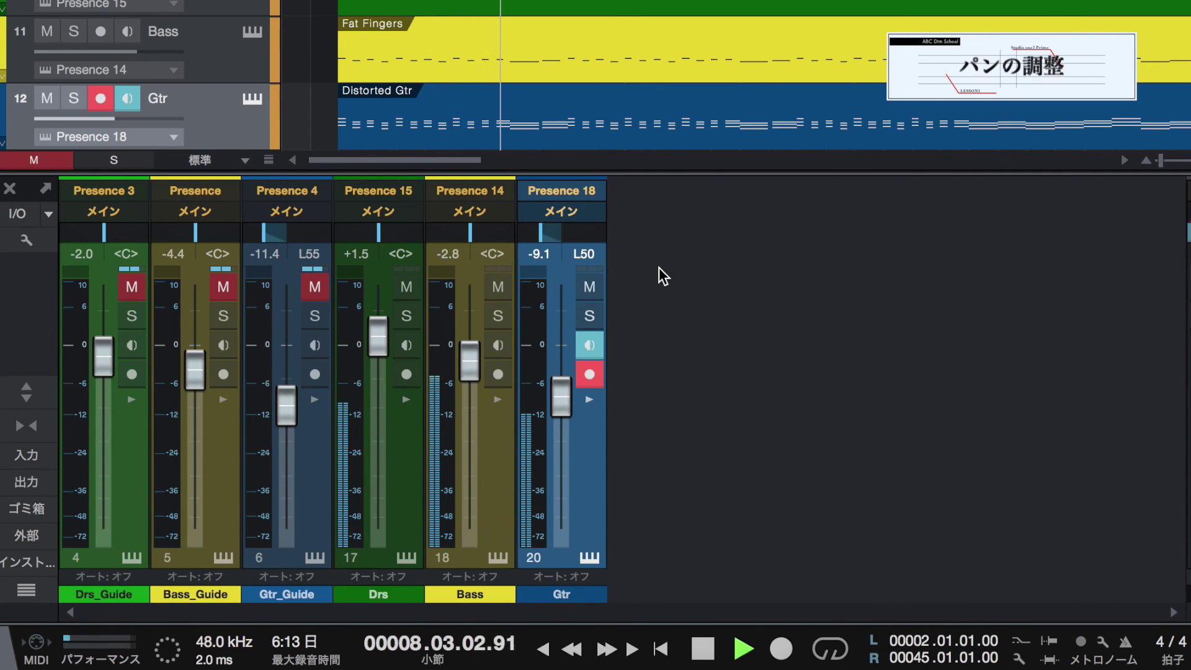
key("space")
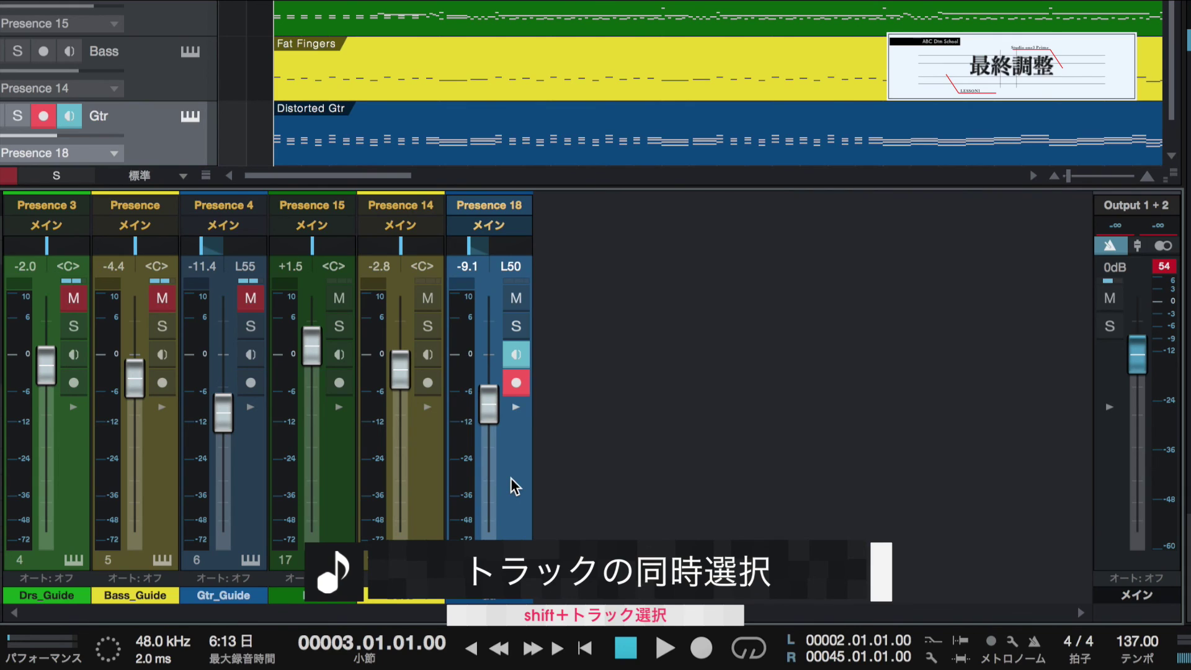
Select the Drs, Bass and Gtr channels together and lower their volumes jointly to -0.8, -5.1 and -11.4 dB.
left_click(424, 459)
left_click(337, 460, "shift")
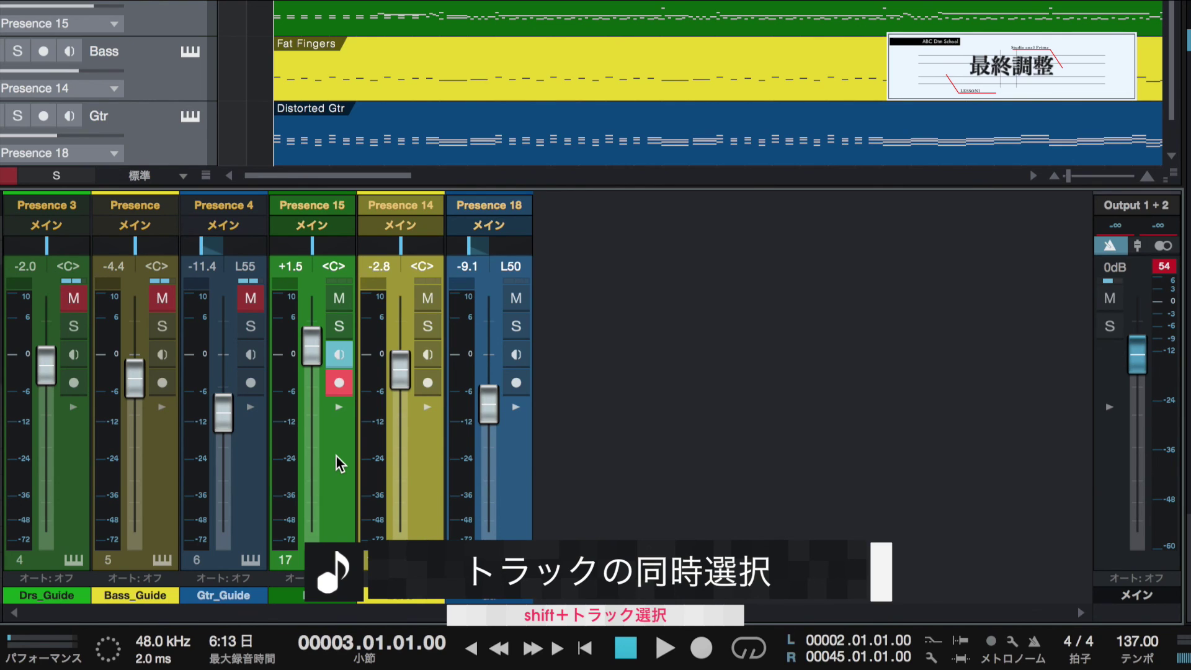
left_click(310, 356)
left_click_drag(310, 357, 315, 367)
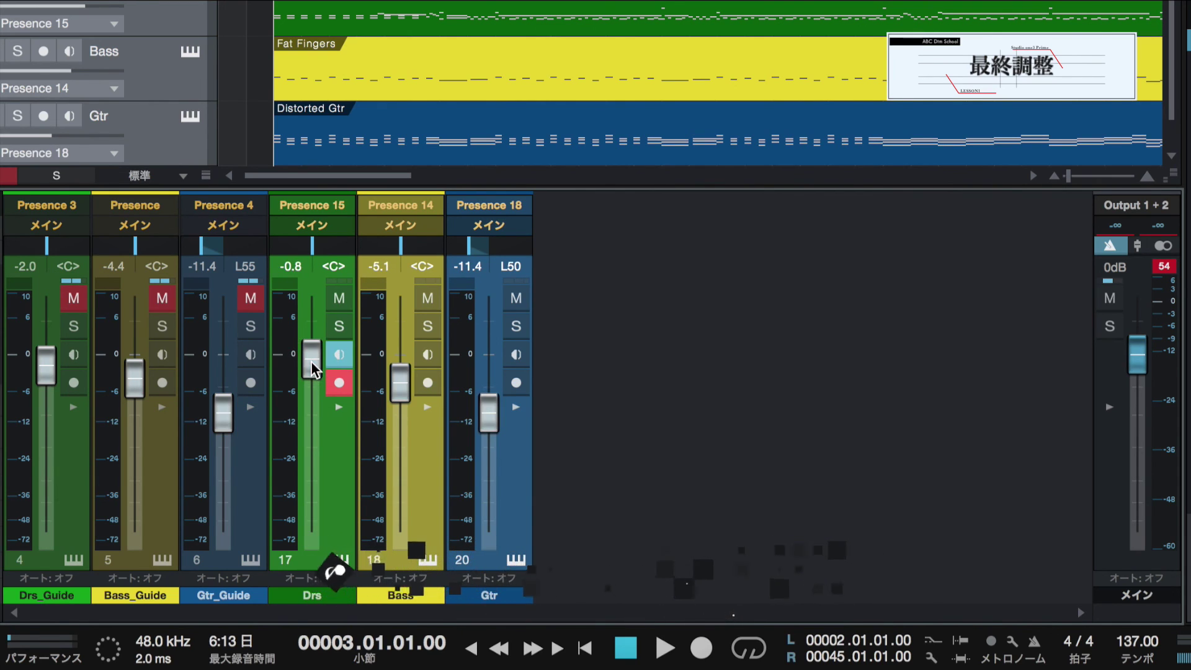
During playback, reset the main output's clip indicator and readjust the grouped volumes to Drs +0.4, Bass -4.0 and Gtr -10.2 dB.
key("space")
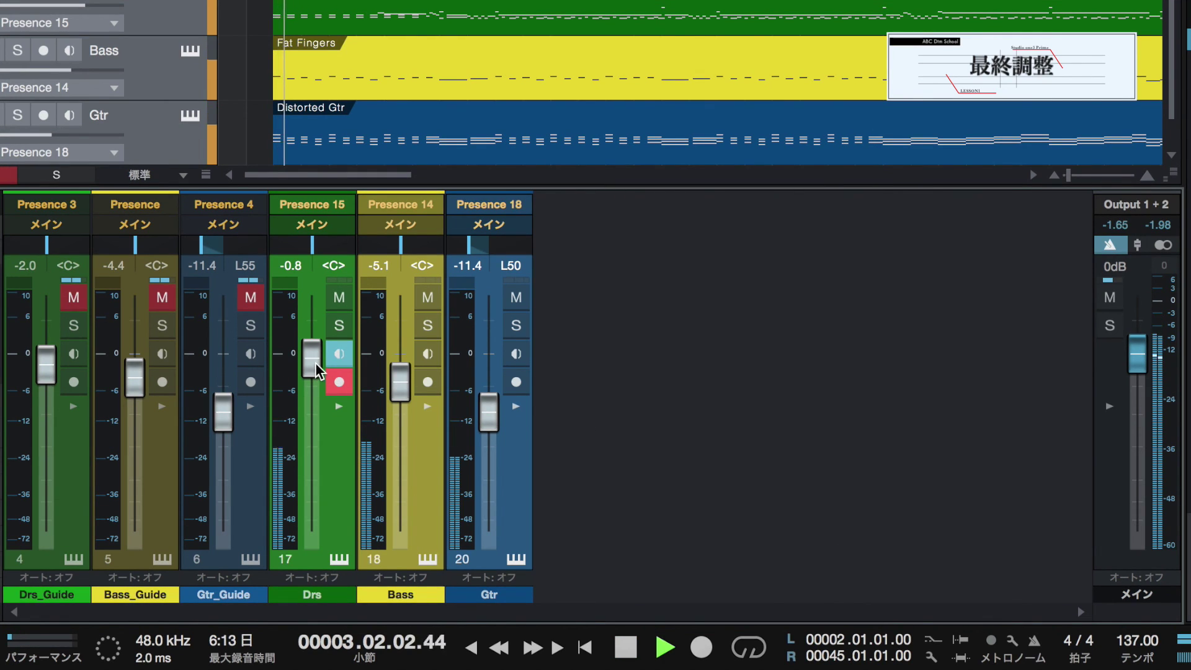
left_click_drag(314, 367, 312, 350)
left_click(1169, 268)
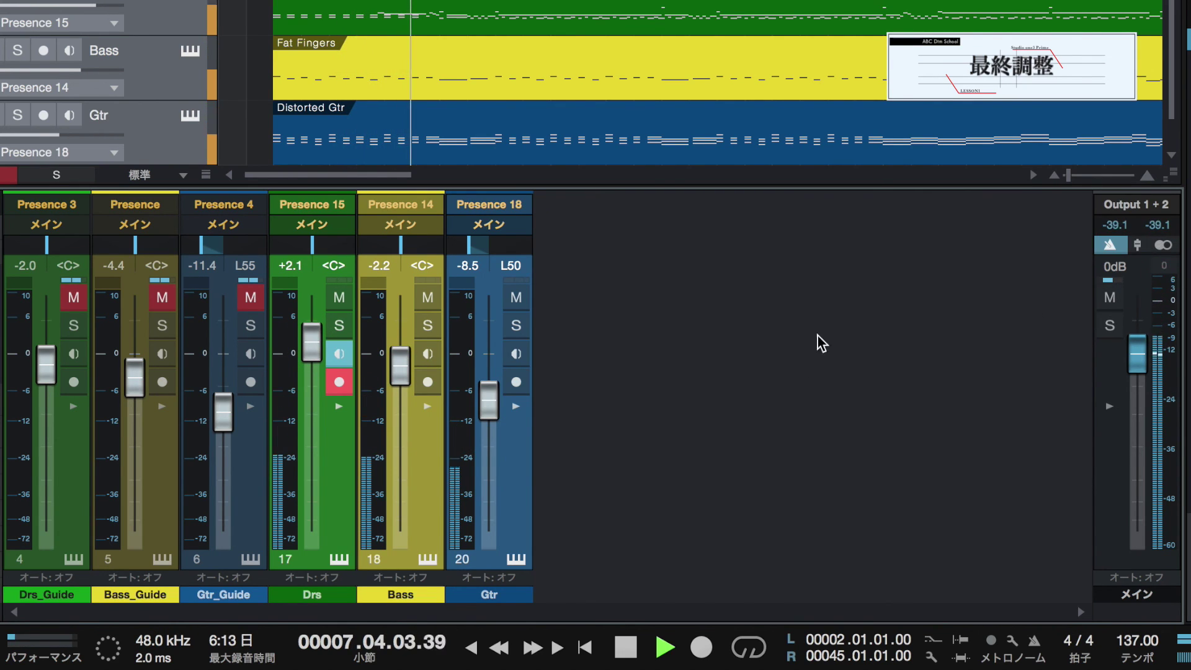
left_click_drag(308, 349, 308, 361)
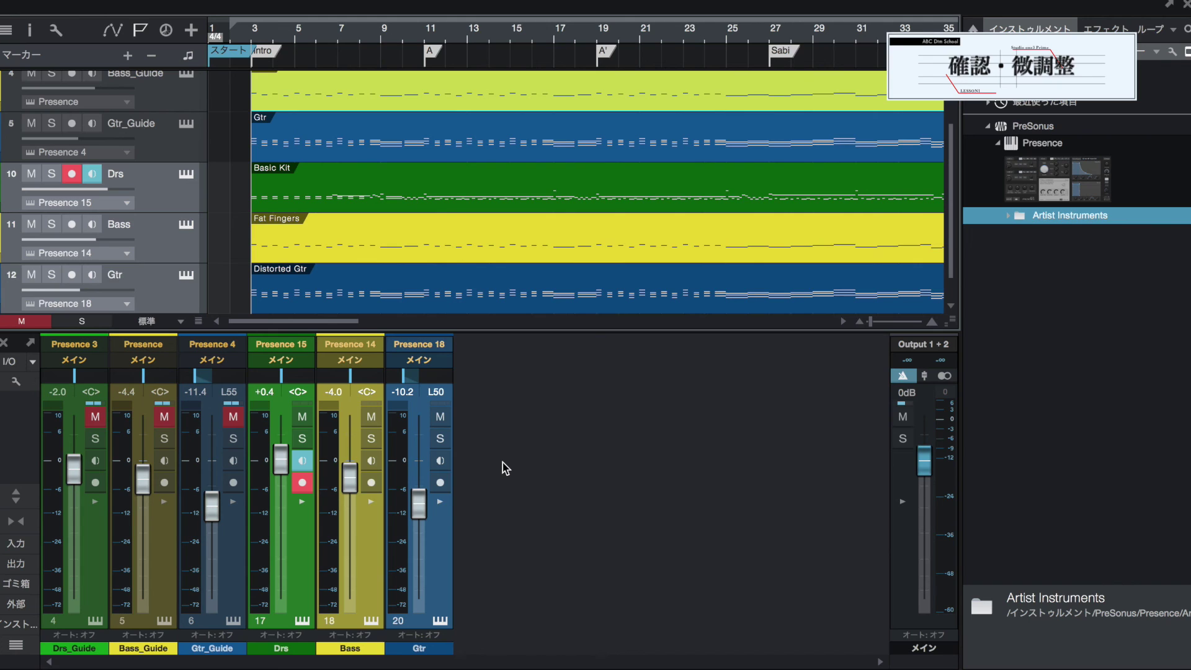
Play the passages around the A, A', Sabi, Sabi' and Last markers to check the main output level for peaks.
key("space")
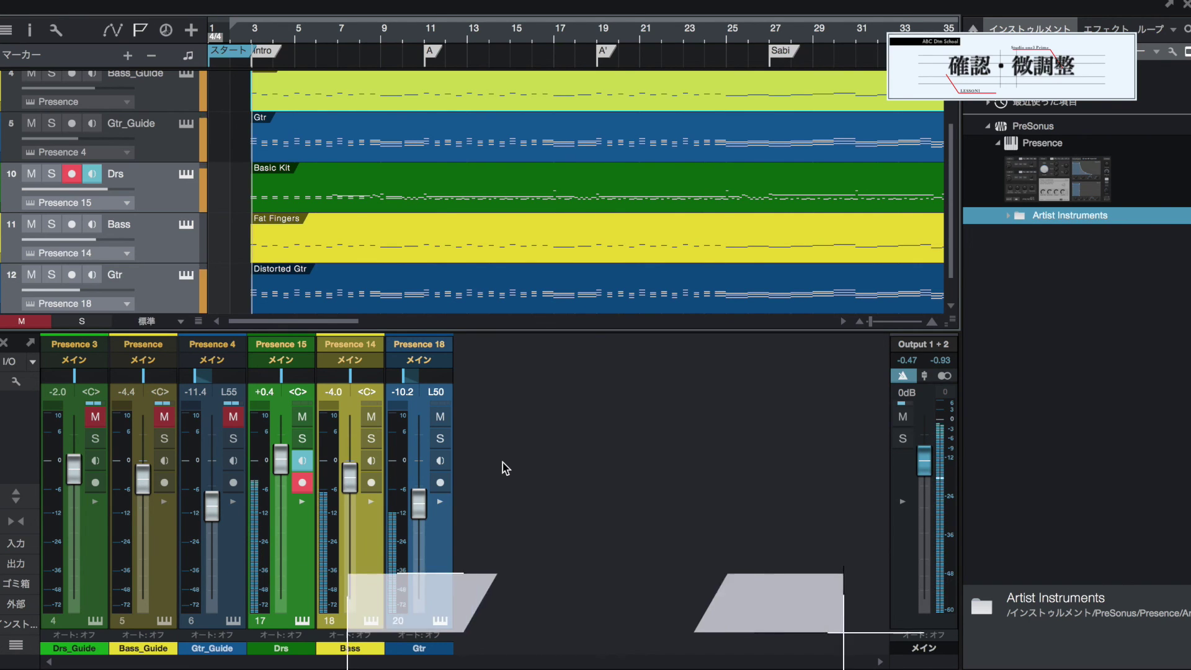
left_click(427, 47)
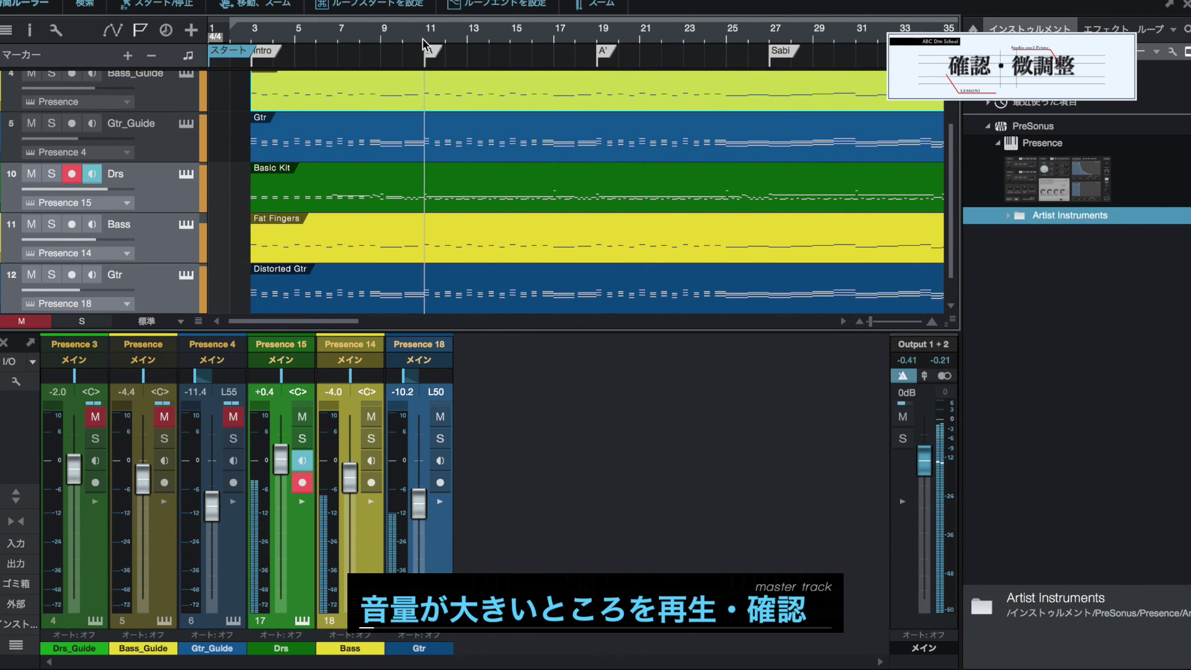
left_click(600, 50)
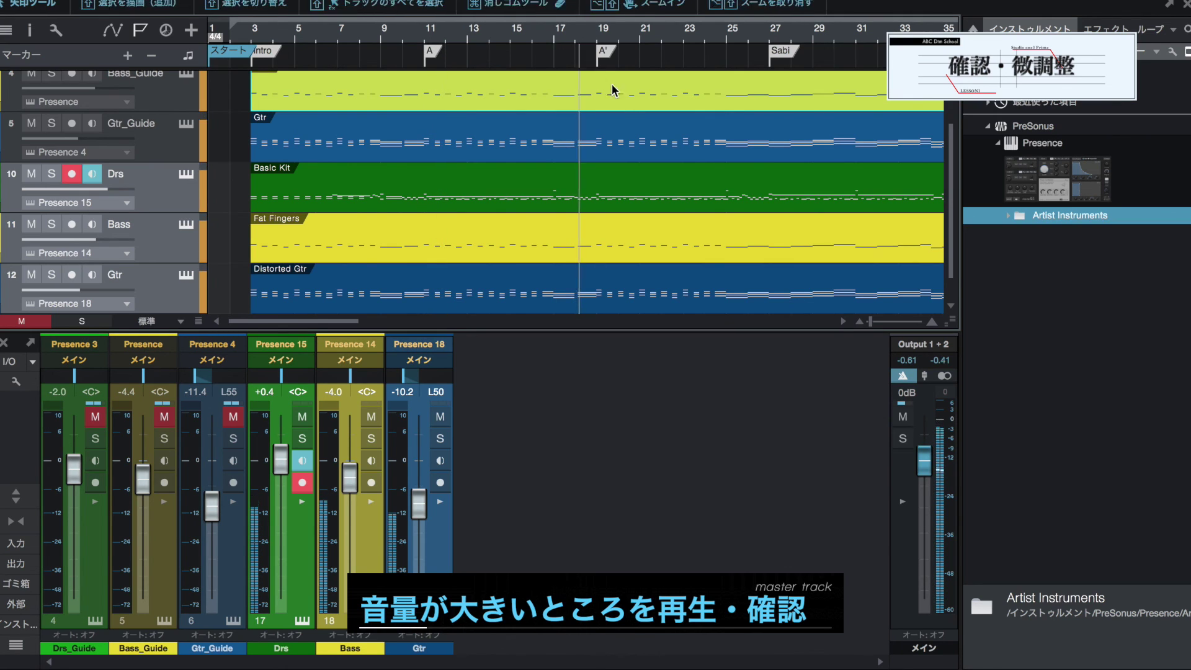
scroll(670, 114, "right", 3)
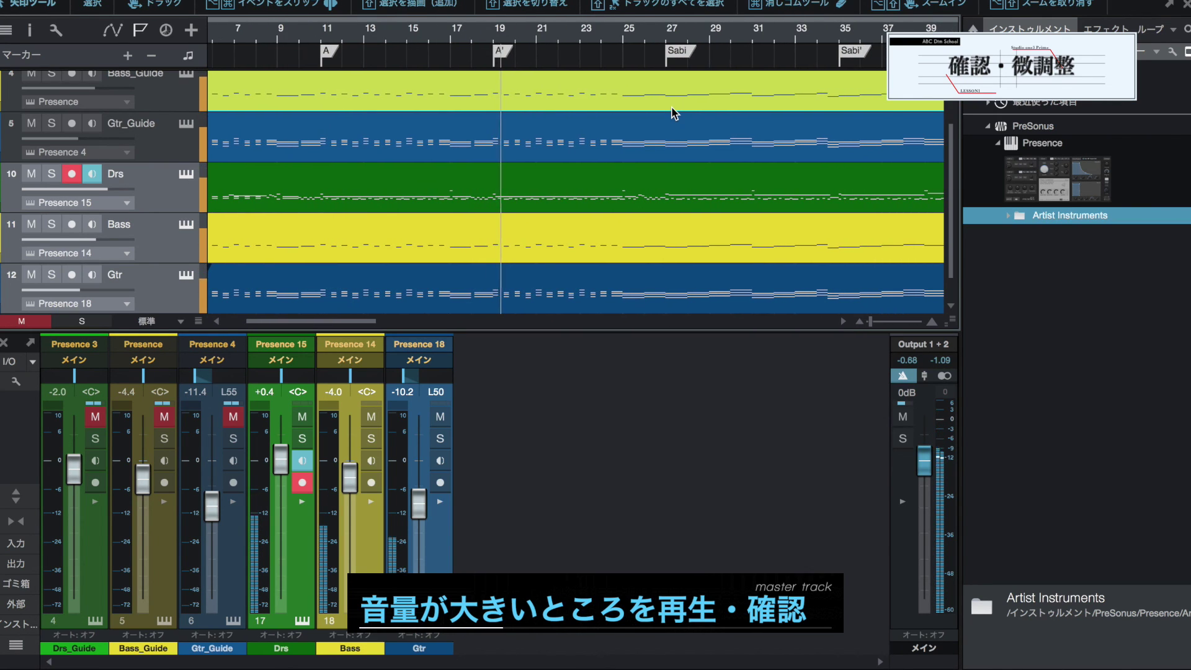
left_click(642, 37)
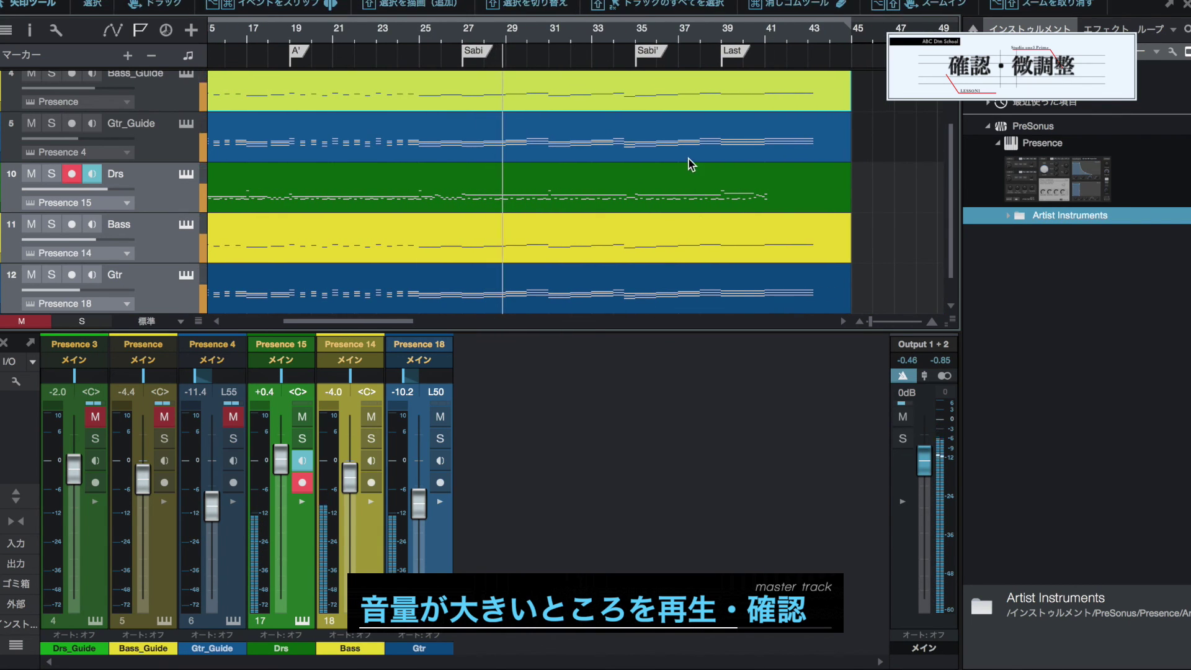
left_click(628, 39)
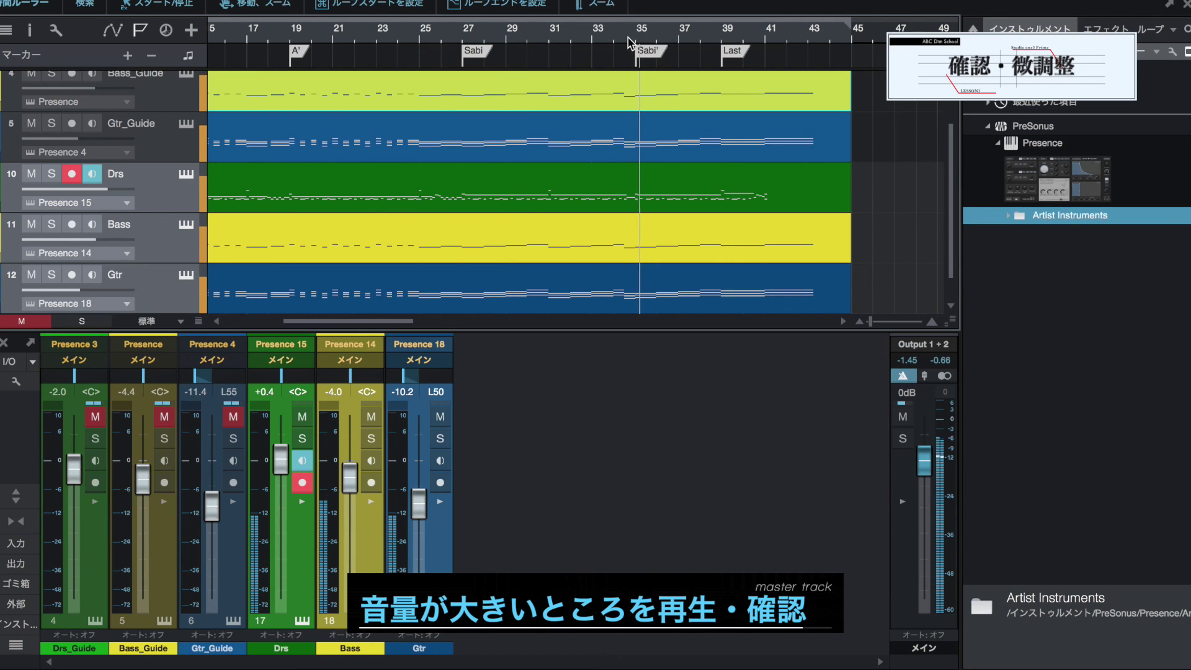
left_click(696, 42)
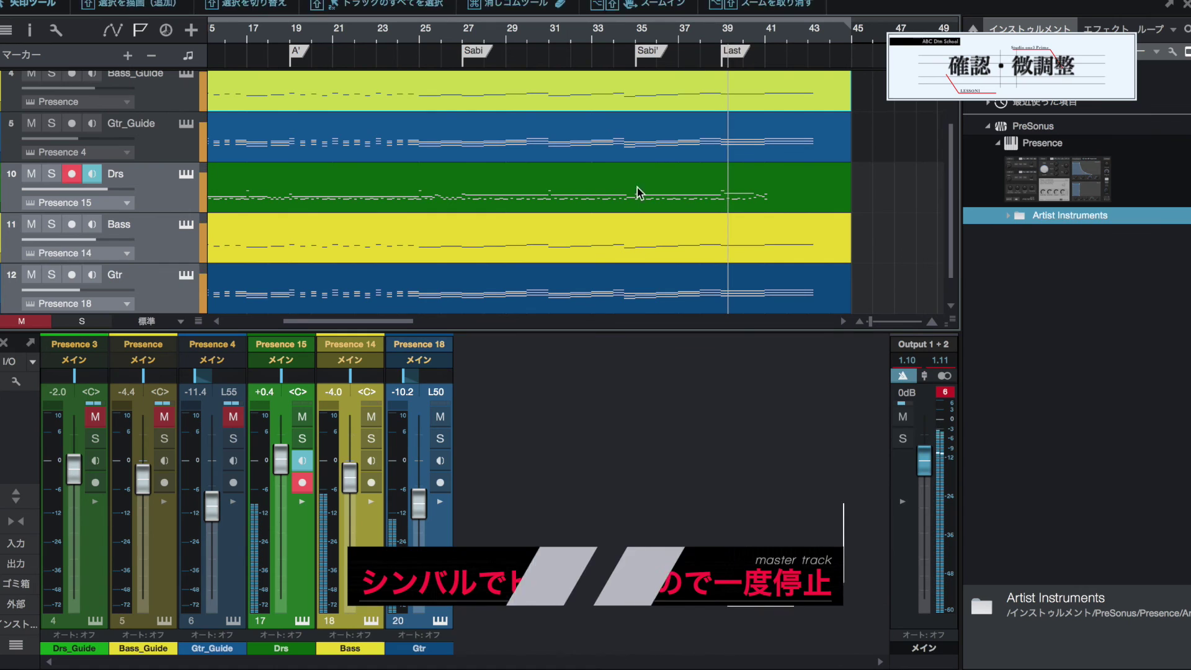
key("space")
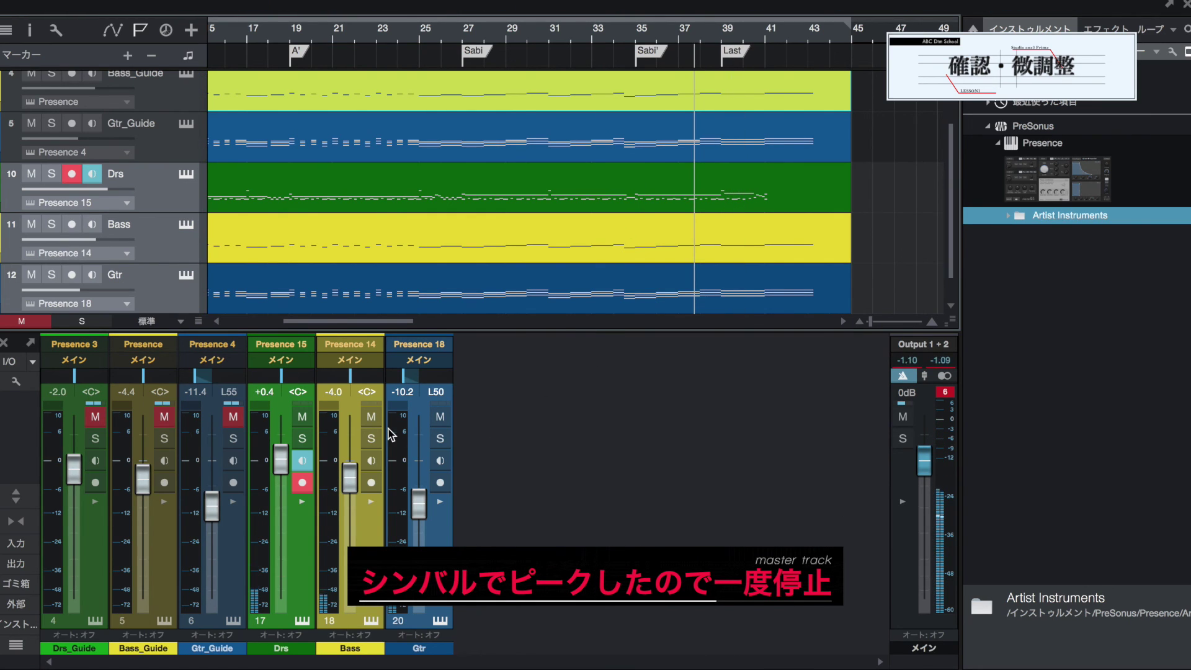
Lower the grouped volumes to Drs -1.0, Bass -5.3 and Gtr -11.6 dB, reset the output's clip indicator and replay the peaking passage.
left_click(280, 459)
left_click_drag(280, 462, 283, 469)
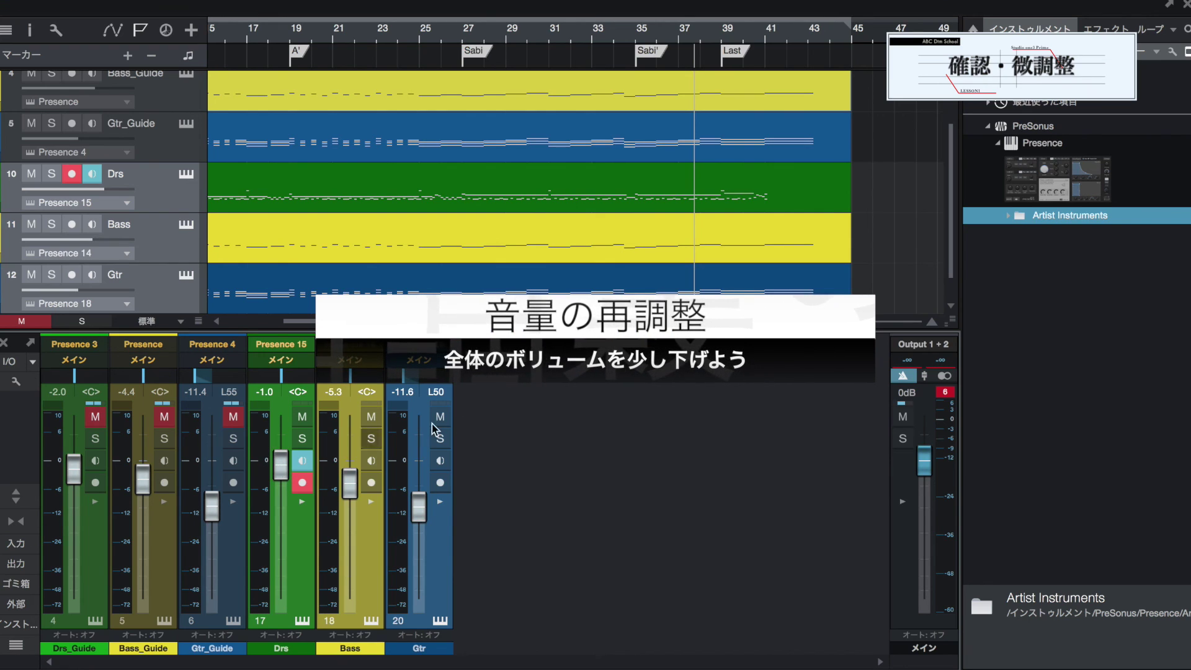
left_click(944, 394)
key("space")
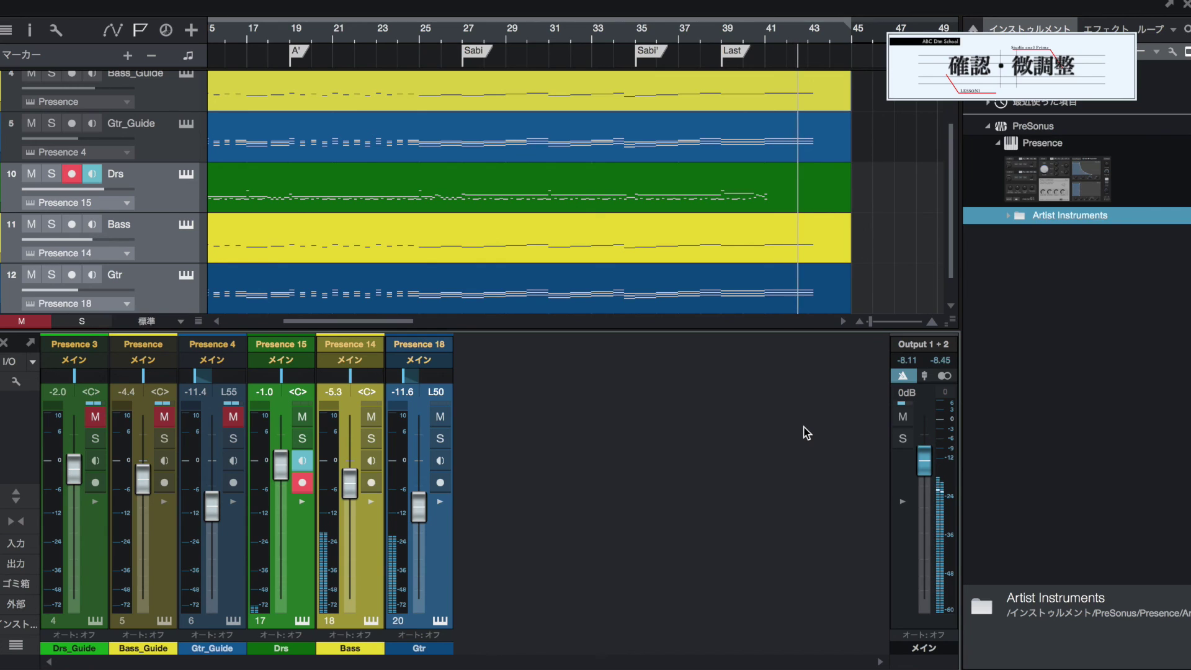
key("space")
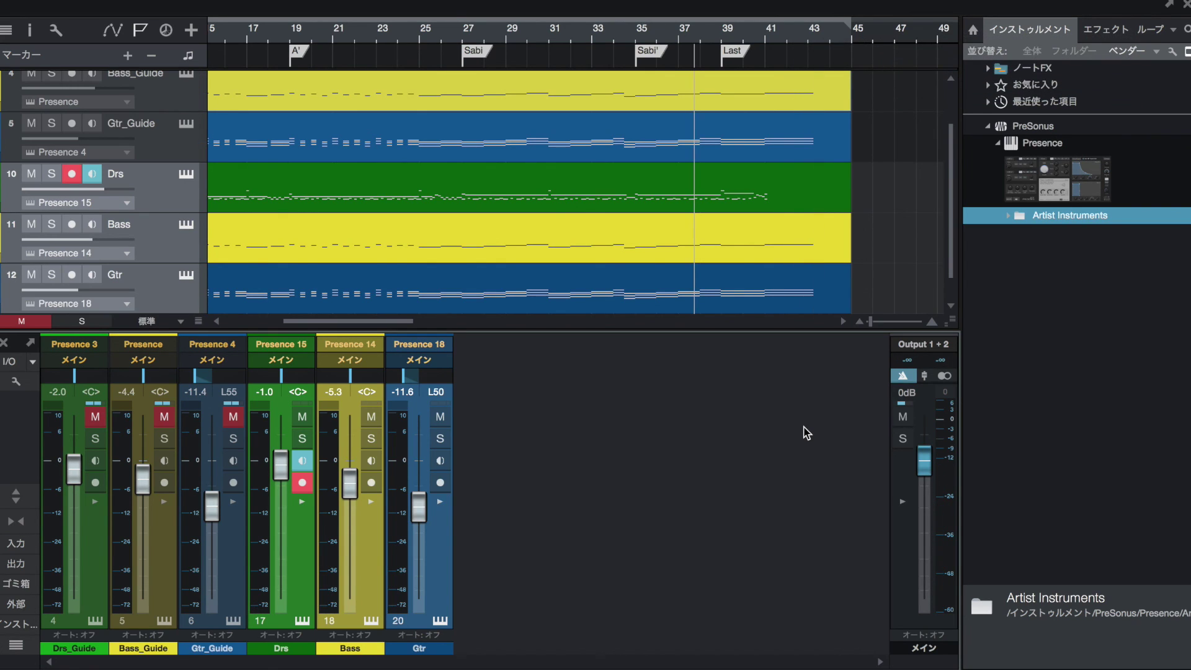